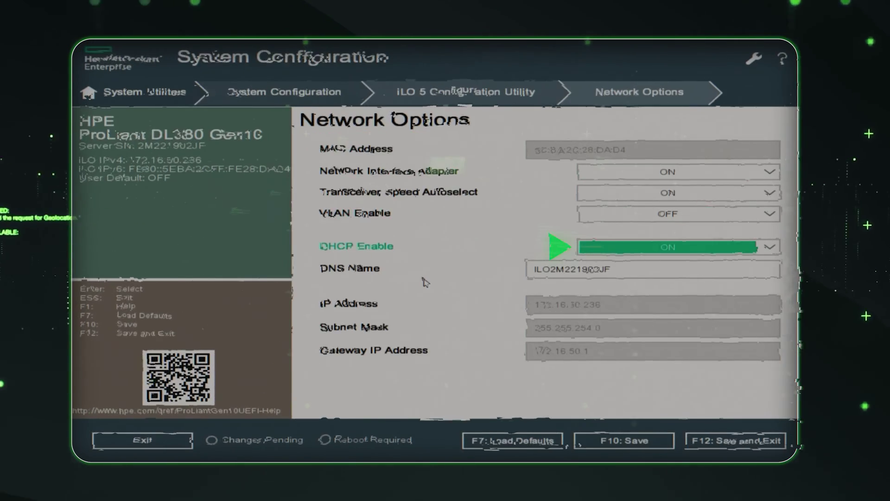
# Enter static IP 172.16.50.220 and gateway 172.16.50.1, then save with an iLO reset.
pyautogui.press('Down')
pyautogui.press('Down')
pyautogui.write('172.16.50.220')
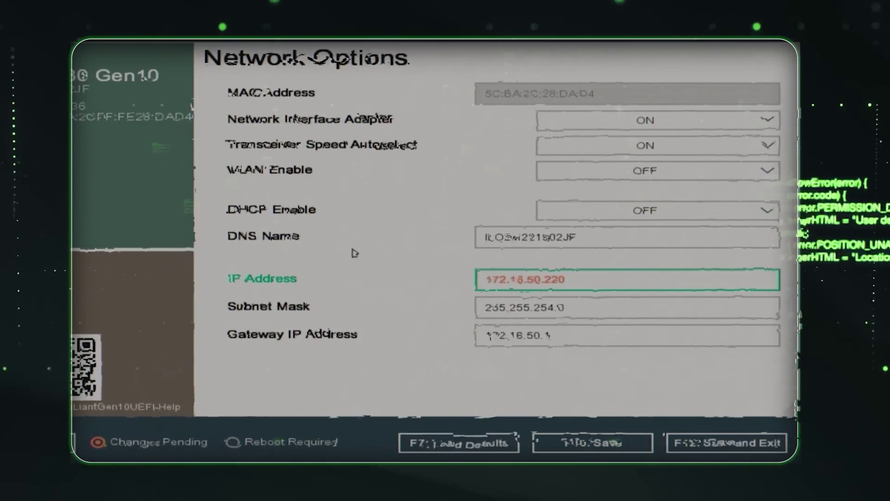
pyautogui.press('Down')
pyautogui.press('Down')
pyautogui.write('172.16.50.1')
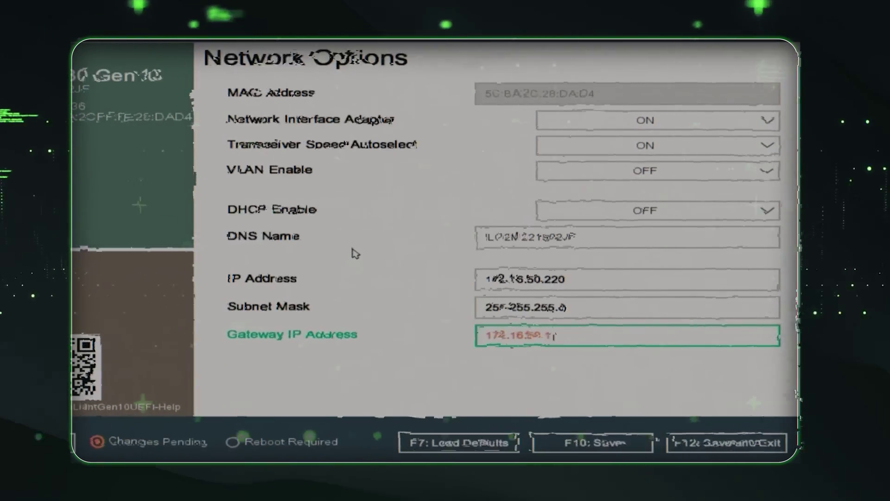
pyautogui.press('F12')
pyautogui.press('Return')
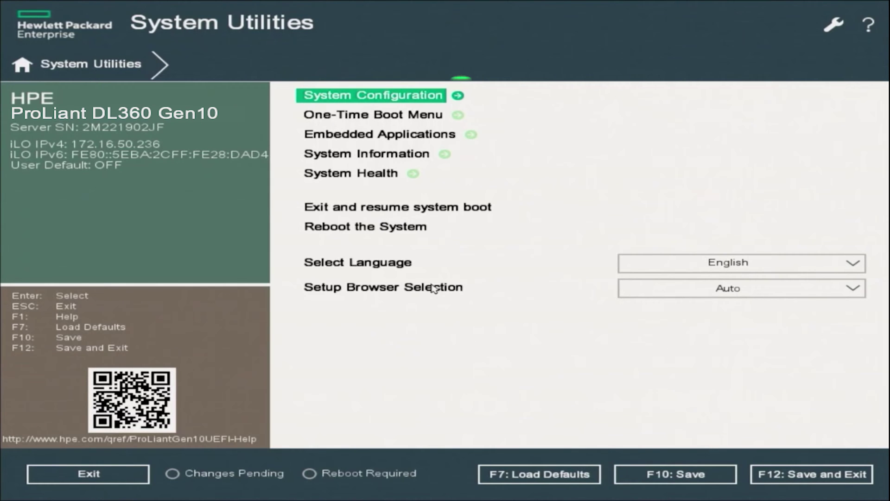
# Go through System Configuration and the iLO 5 Configuration Utility to Network Options.
pyautogui.press('Return')
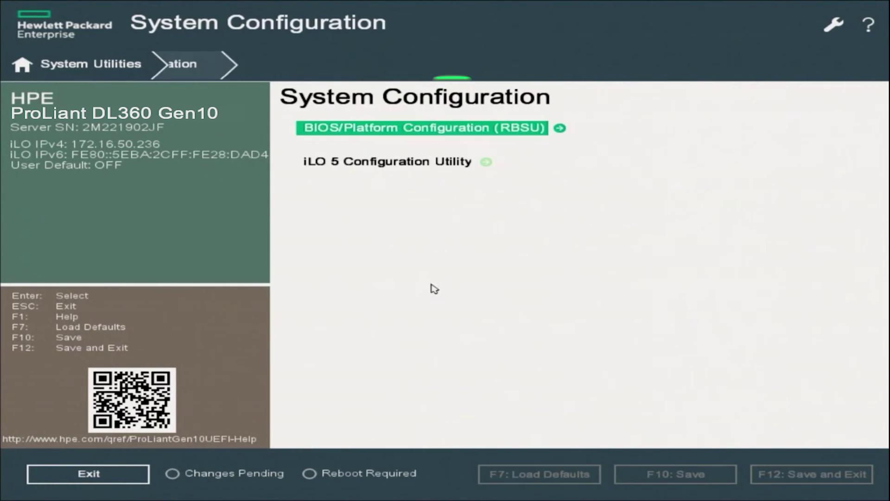
pyautogui.press('Down')
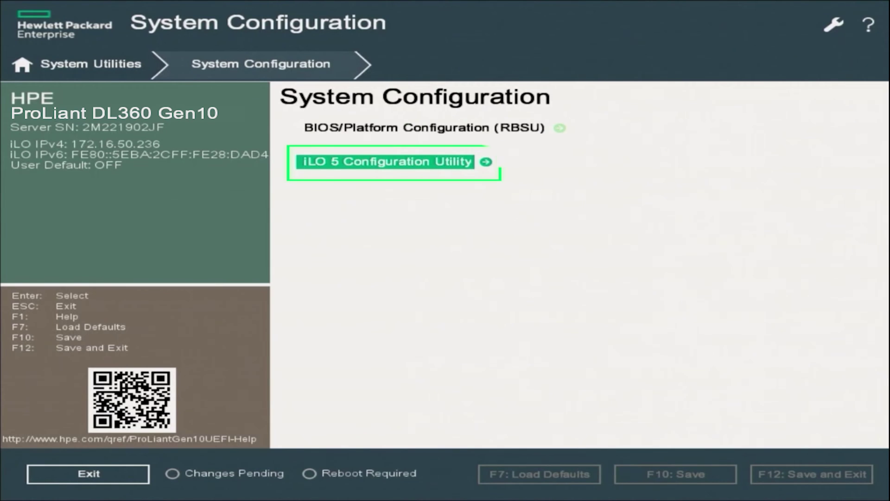
pyautogui.press('Return')
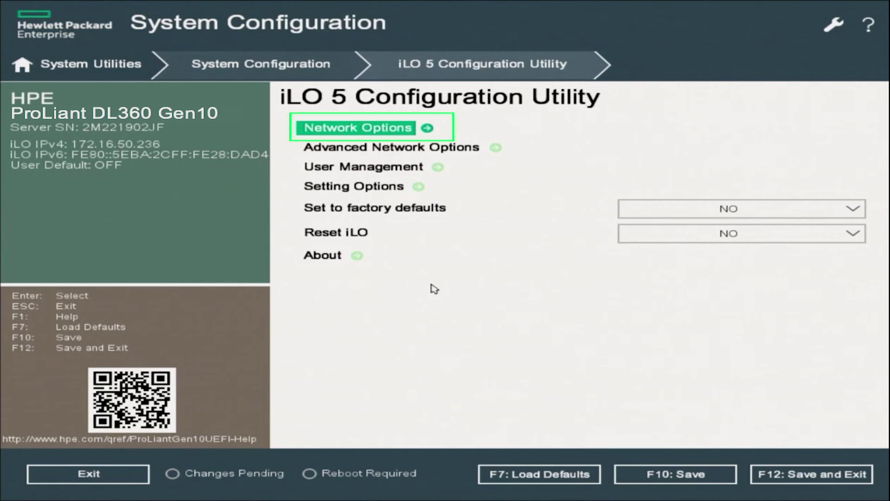
pyautogui.press('Return')
pyautogui.press('Down')
pyautogui.press('Down')
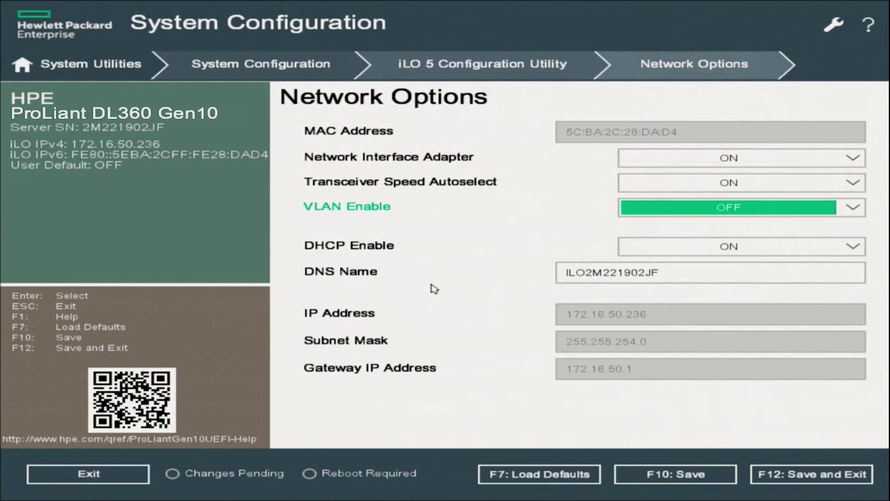
# Set iLO DHCP Enable to OFF on the Network Options page.
pyautogui.press('Down')
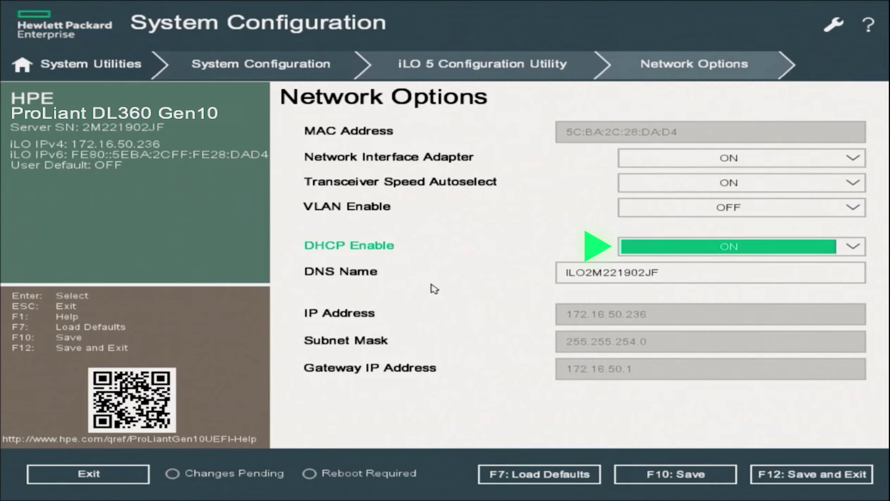
pyautogui.press('Return')
pyautogui.press('Down')
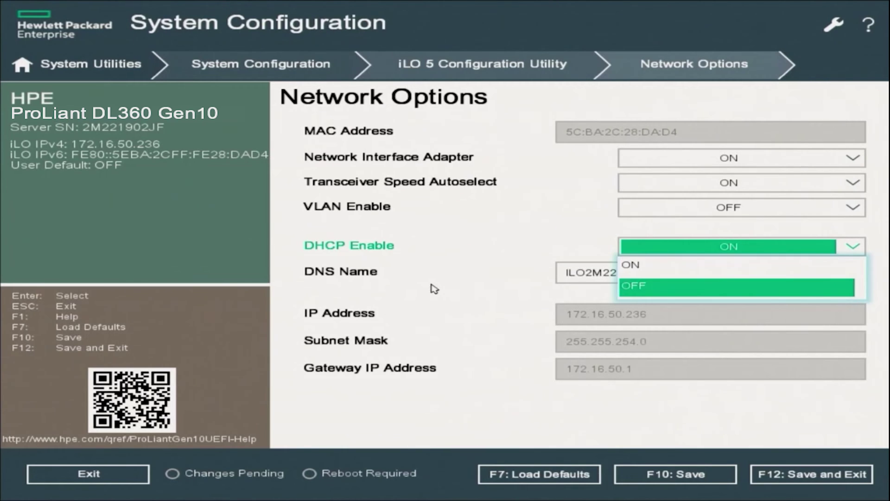
pyautogui.press('Return')
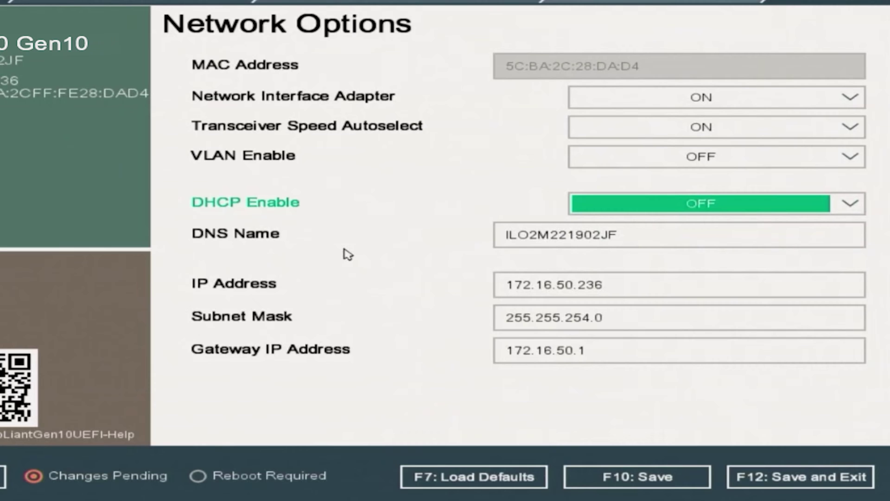
pyautogui.press('Down')
pyautogui.press('Down')
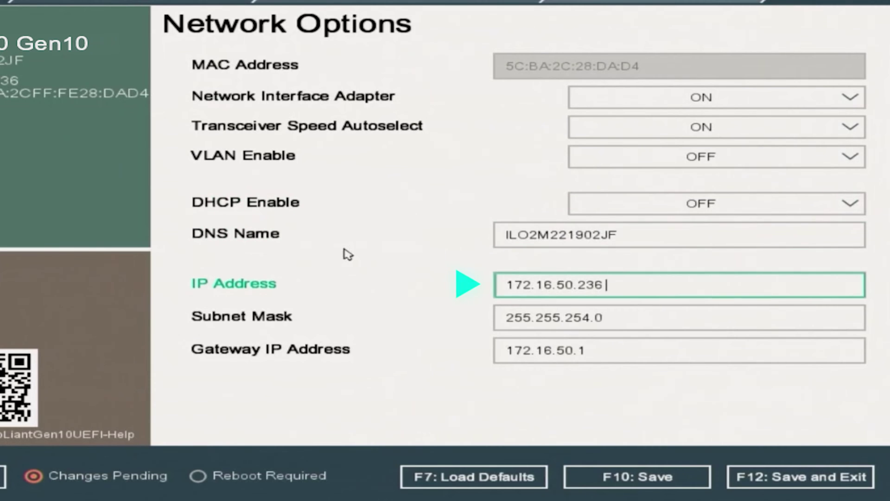
# Replace the iLO IP address 172.16.50.236 with 172.16.50.220.
pyautogui.press('BackSpace')
pyautogui.press('BackSpace')
pyautogui.press('BackSpace')
pyautogui.press('BackSpace')
pyautogui.press('BackSpace')
pyautogui.press('BackSpace')
pyautogui.press('BackSpace')
pyautogui.press('BackSpace')
pyautogui.press('BackSpace')
pyautogui.press('BackSpace')
pyautogui.press('BackSpace')
pyautogui.press('BackSpace')
pyautogui.press('BackSpace')
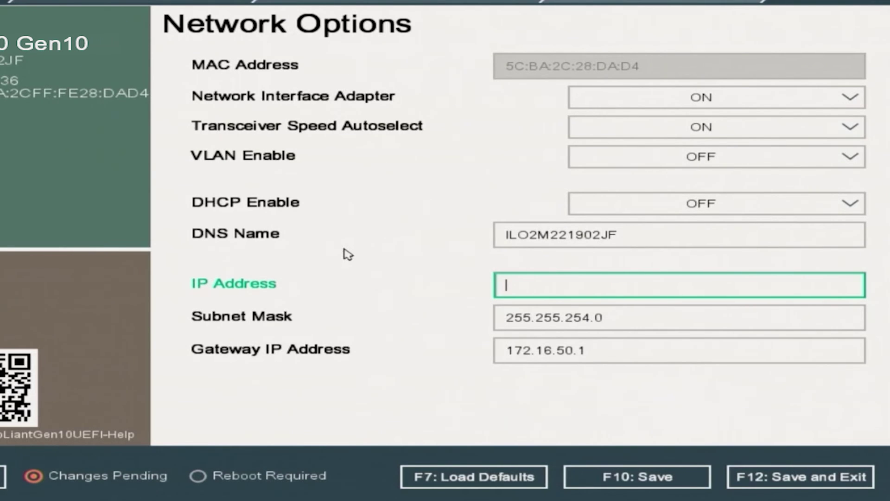
pyautogui.write('172.16.50.220')
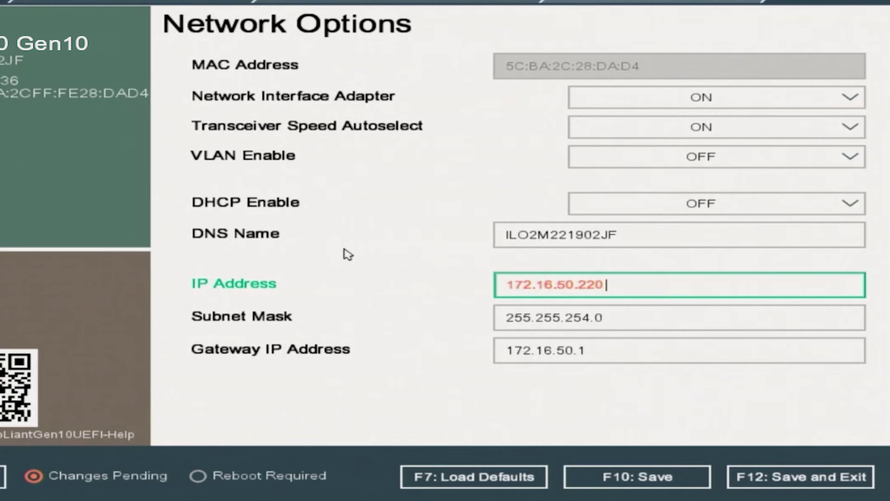
pyautogui.press('Tab')
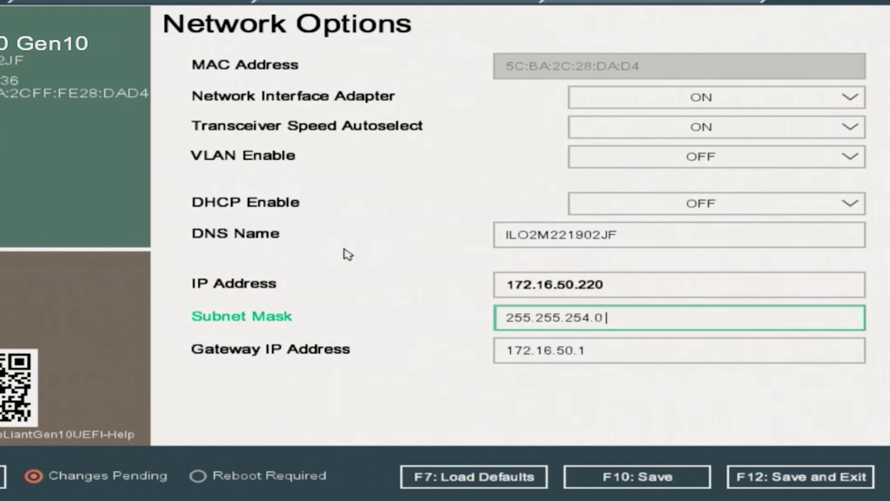
# Clear the old subnet mask and enter 255.255.255.0.
pyautogui.press('BackSpace')
pyautogui.press('BackSpace')
pyautogui.press('BackSpace')
pyautogui.press('BackSpace')
pyautogui.press('BackSpace')
pyautogui.press('BackSpace')
pyautogui.press('BackSpace')
pyautogui.press('BackSpace')
pyautogui.press('BackSpace')
pyautogui.press('BackSpace')
pyautogui.press('BackSpace')
pyautogui.press('BackSpace')
pyautogui.press('BackSpace')
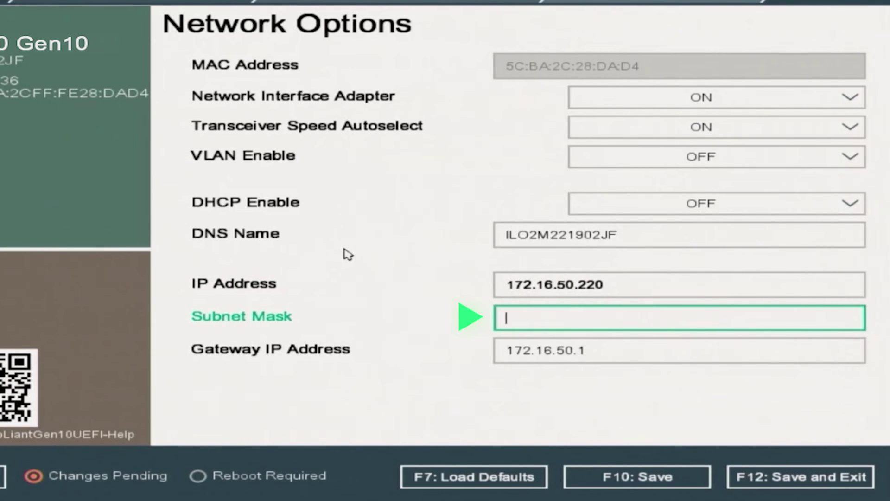
pyautogui.write('255.25')
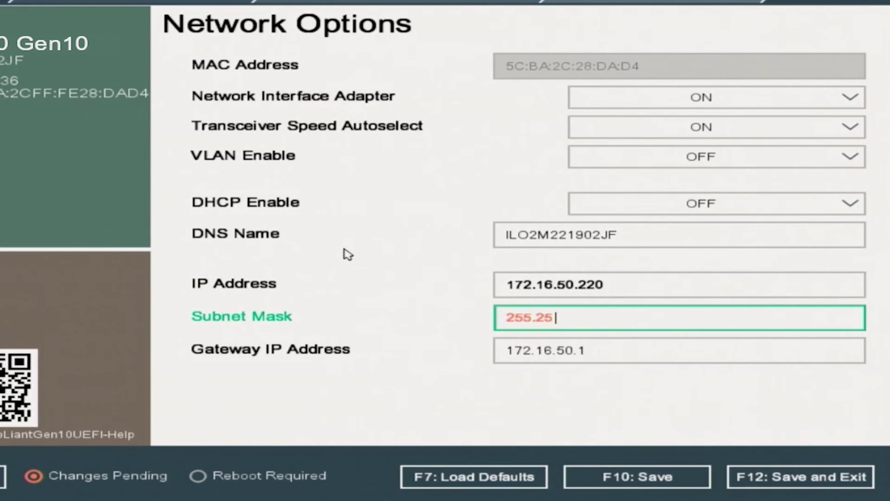
pyautogui.write('5.255.0')
# Clear the gateway field and retype it as 172.16.50.1.
pyautogui.press('Tab')
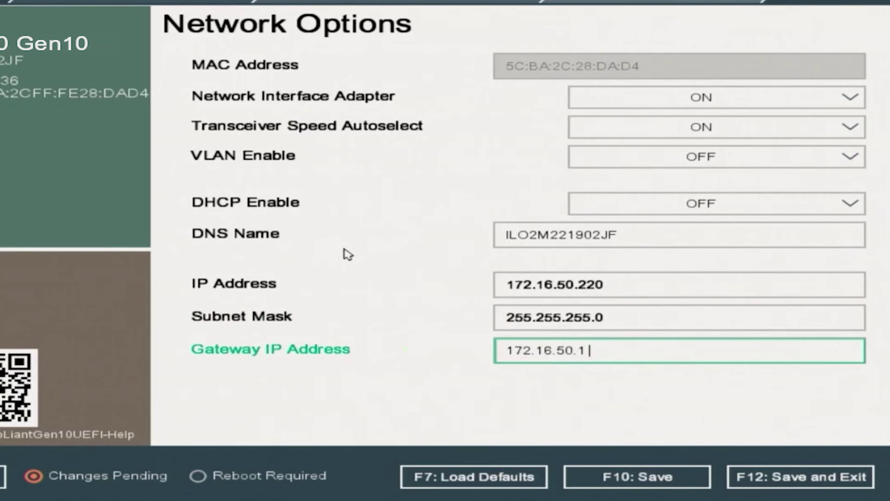
pyautogui.press('BackSpace')
pyautogui.press('BackSpace')
pyautogui.press('BackSpace')
pyautogui.press('BackSpace')
pyautogui.press('BackSpace')
pyautogui.press('BackSpace')
pyautogui.press('BackSpace')
pyautogui.press('BackSpace')
pyautogui.press('BackSpace')
pyautogui.press('BackSpace')
pyautogui.press('BackSpace')
pyautogui.write('172.')
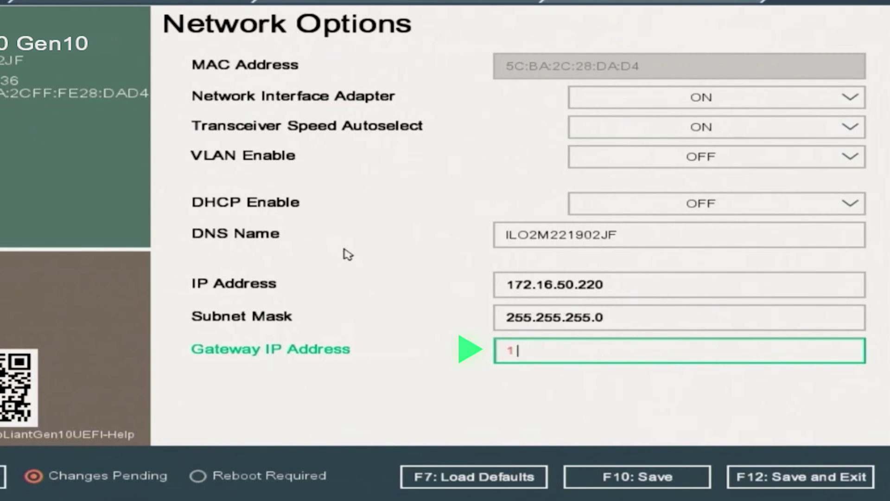
pyautogui.write('16')
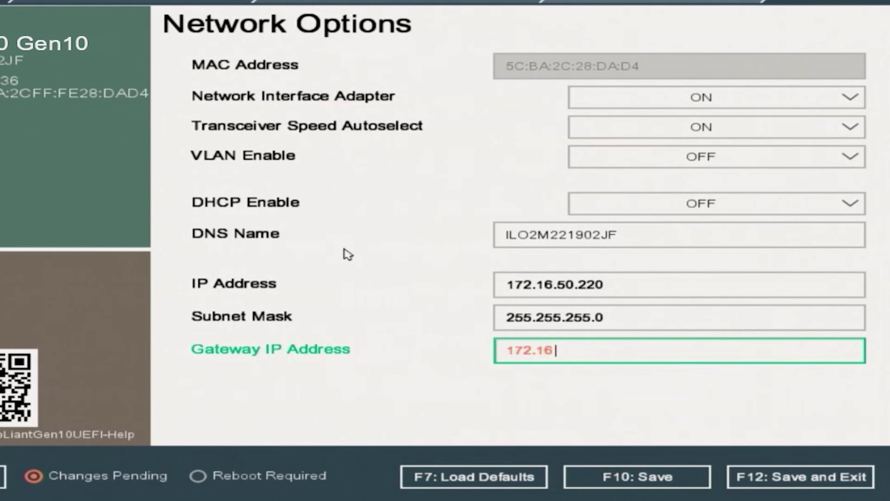
pyautogui.write('.50.1')
# Save the static network settings with Yes - Save Changes and accept the iLO reset warning.
pyautogui.press('F12')
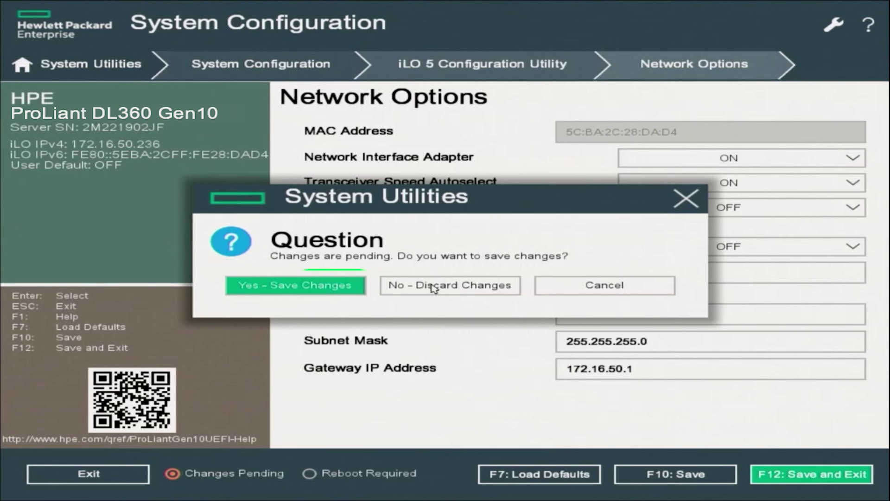
pyautogui.press('Return')
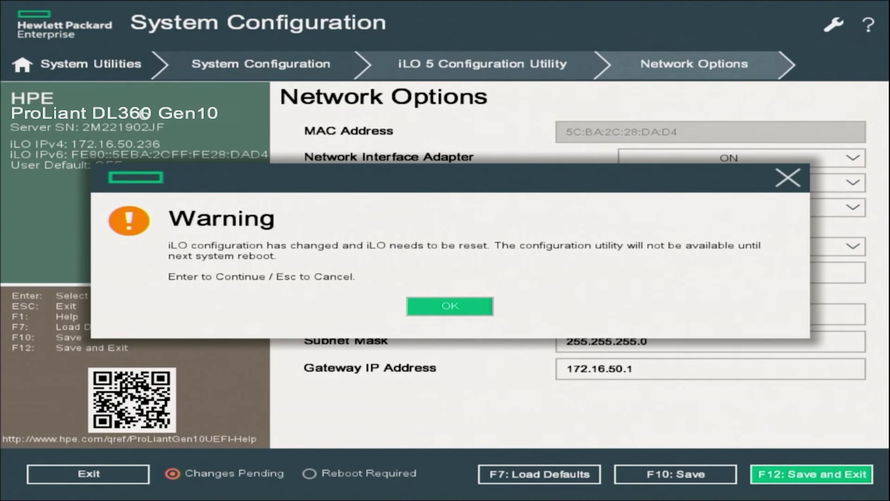
pyautogui.press('Return')
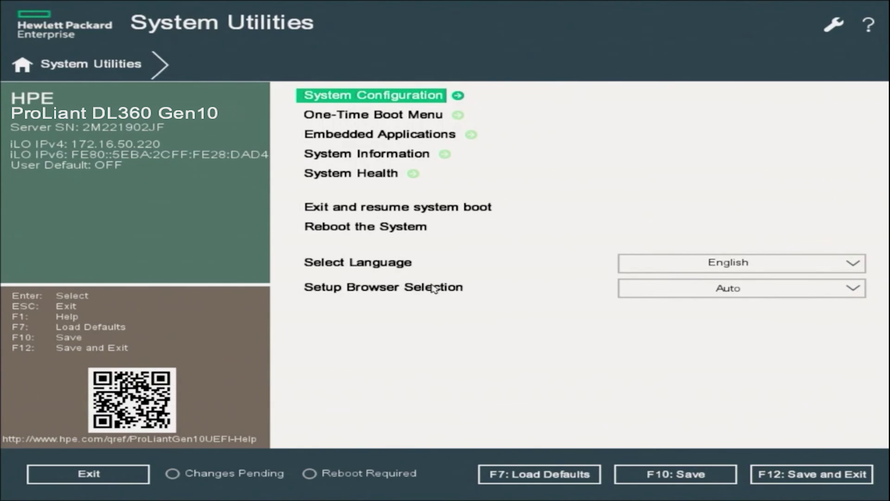
# Return to iLO 5 Network Options via System Configuration and the iLO 5 Configuration Utility.
pyautogui.press('Return')
pyautogui.press('Down')
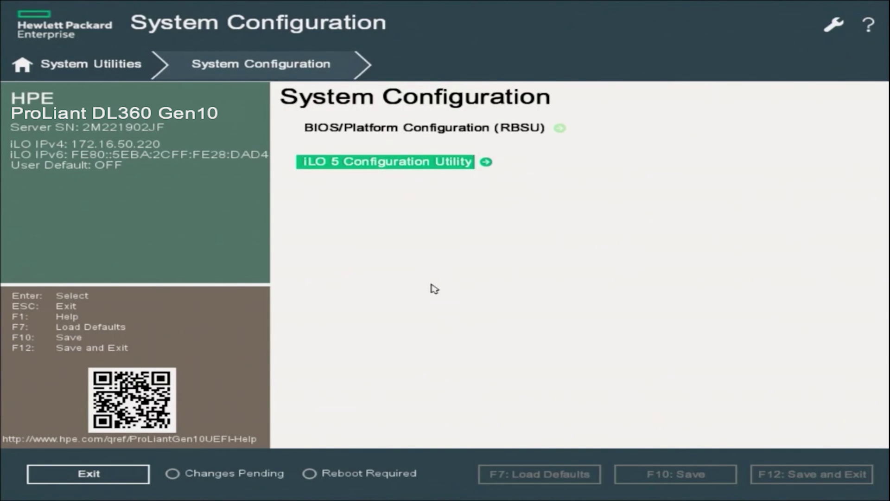
pyautogui.press('Return')
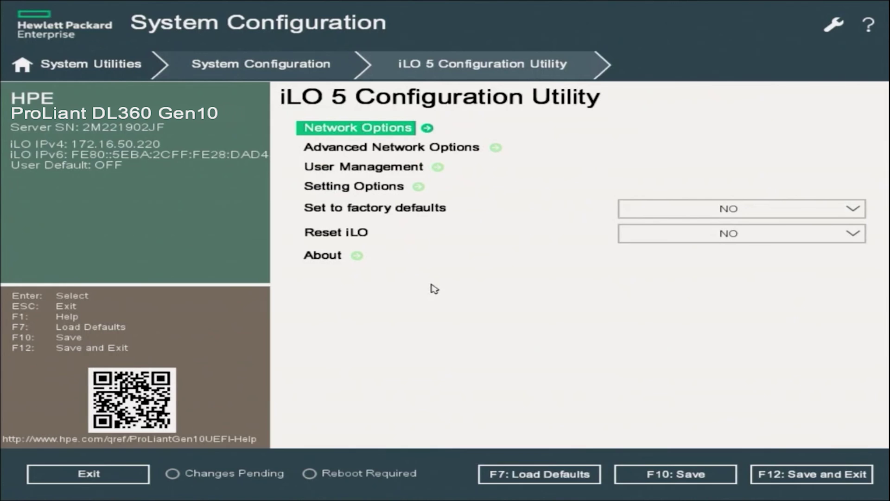
pyautogui.press('Return')
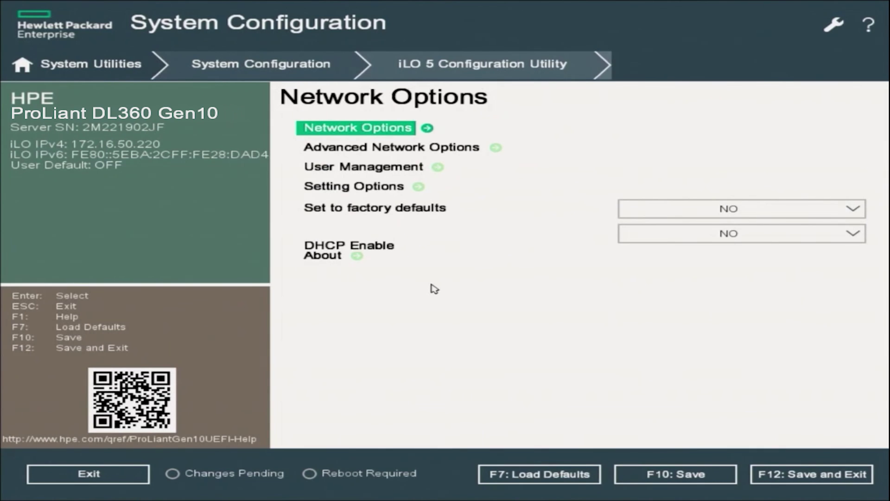
# Switch DHCP Enable back to ON and request Save and Exit with F12.
pyautogui.press('Down')
pyautogui.press('Down')
pyautogui.press('Down')
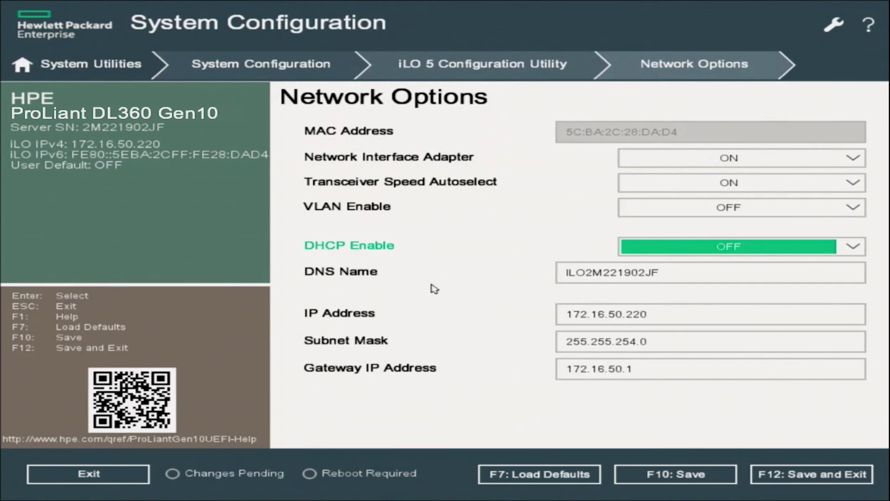
pyautogui.press('Return')
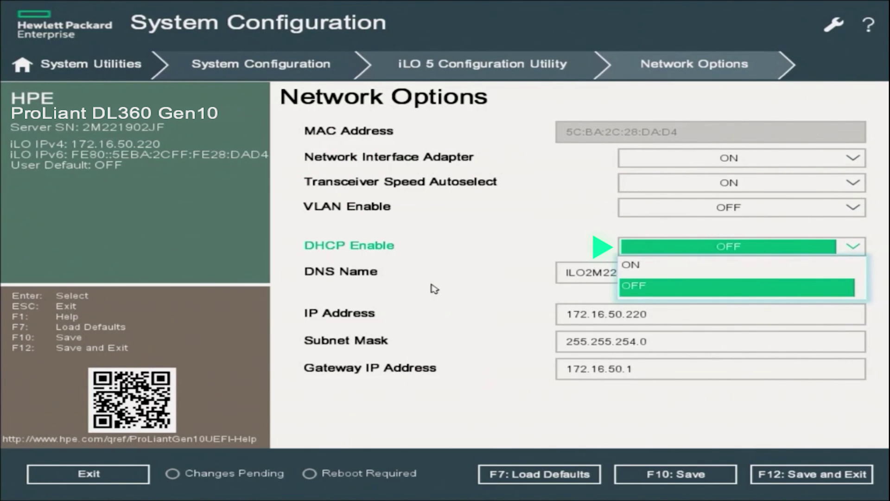
pyautogui.press('Up')
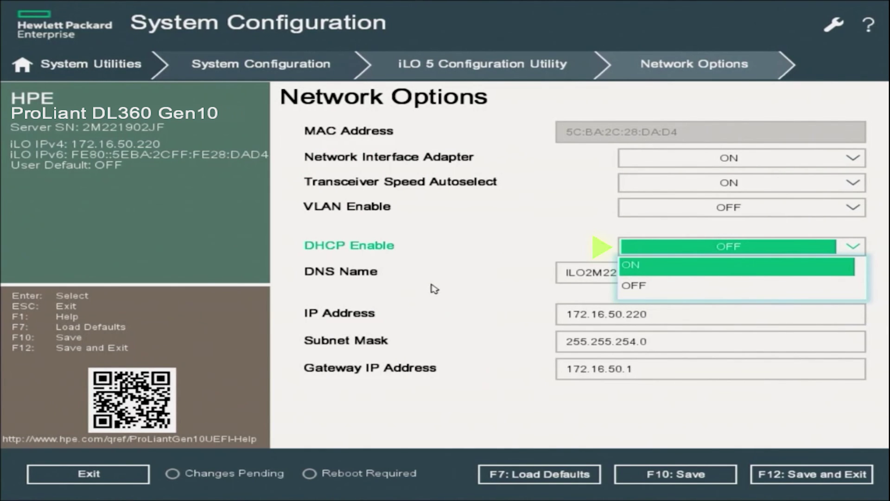
pyautogui.press('Return')
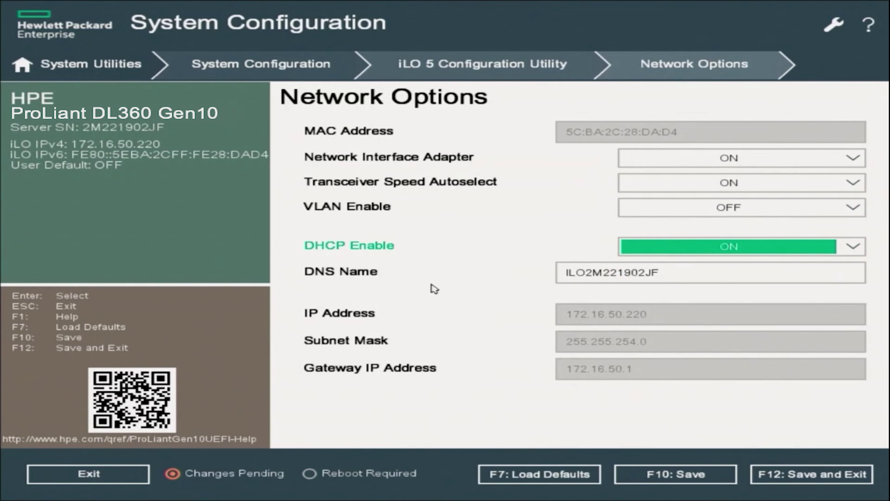
pyautogui.press('F12')
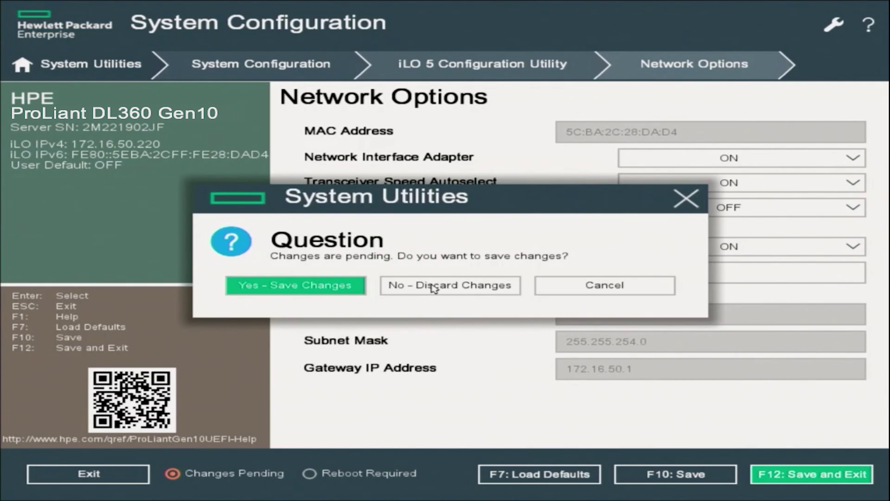
# Confirm Yes - Save Changes and accept the warning to start the iLO reset.
pyautogui.press('Return')
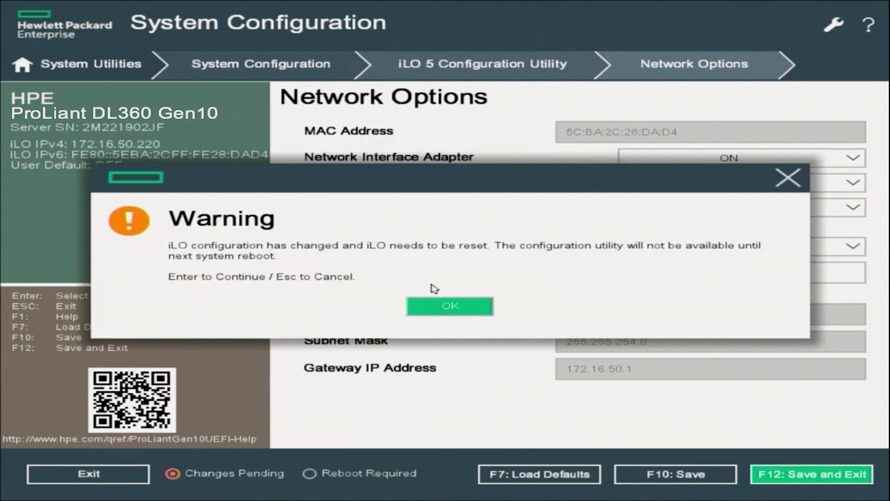
pyautogui.press('Return')
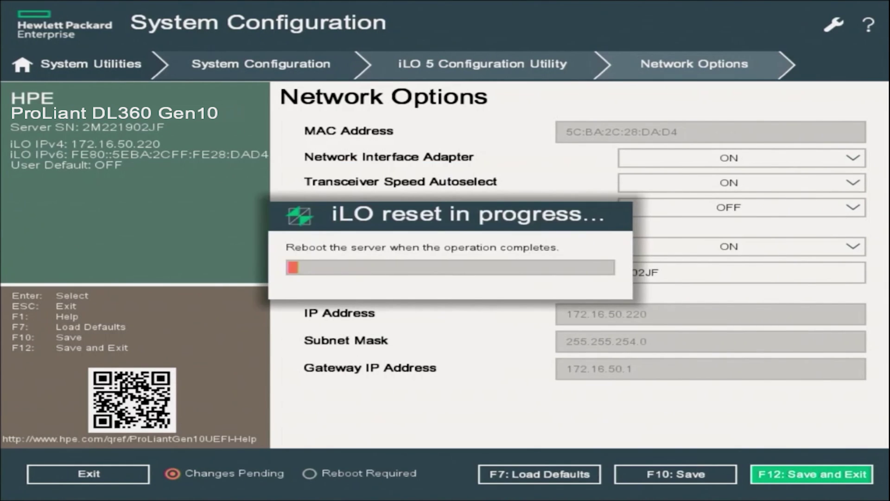